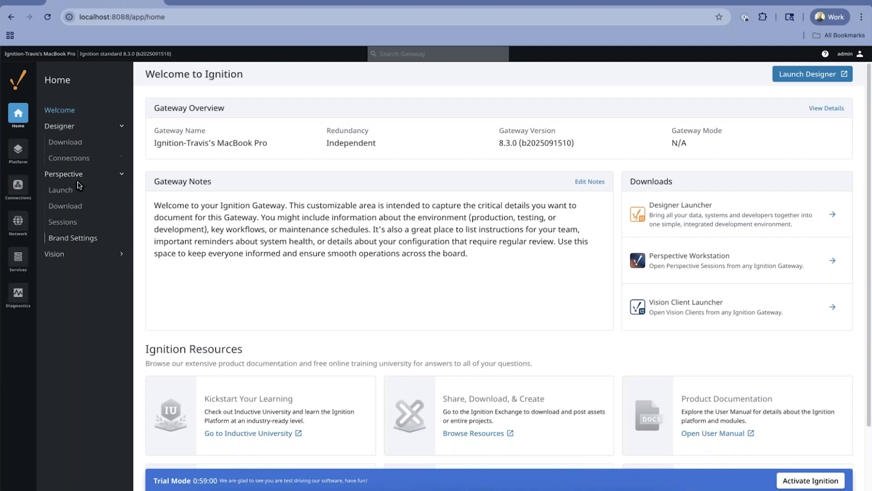
Expand the Vision group, view the Perspective session launcher, and return to the Home section's Welcome page.
click(72, 254)
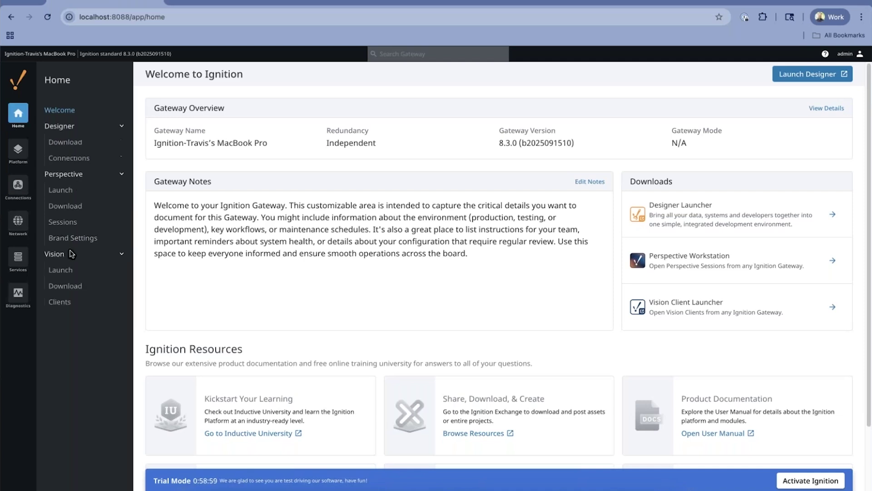
click(61, 190)
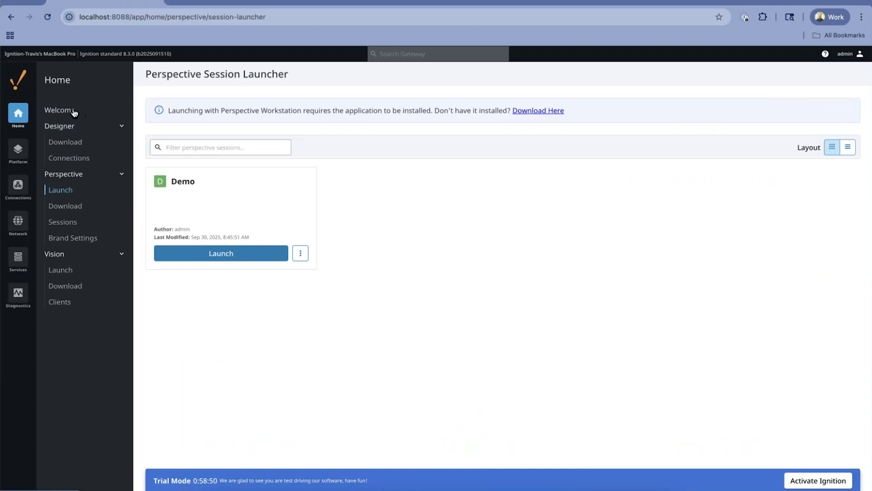
click(74, 113)
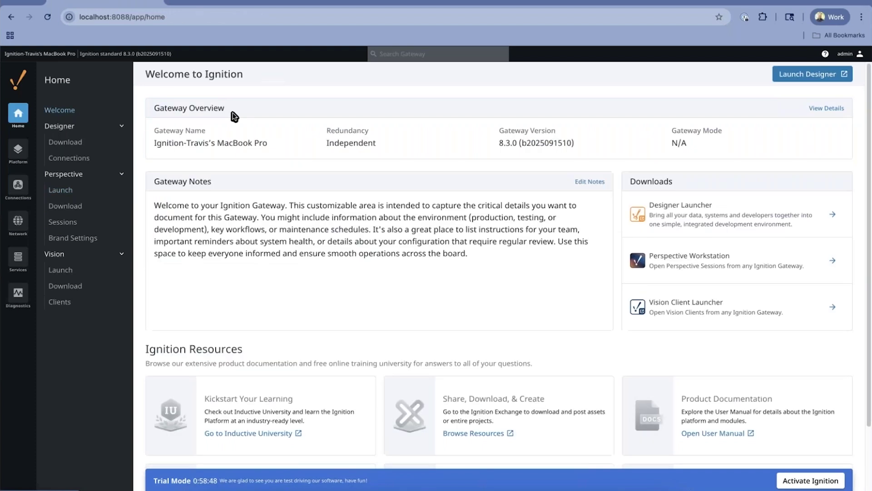
View the Platform overview with its System and Security page groups expanded.
click(20, 150)
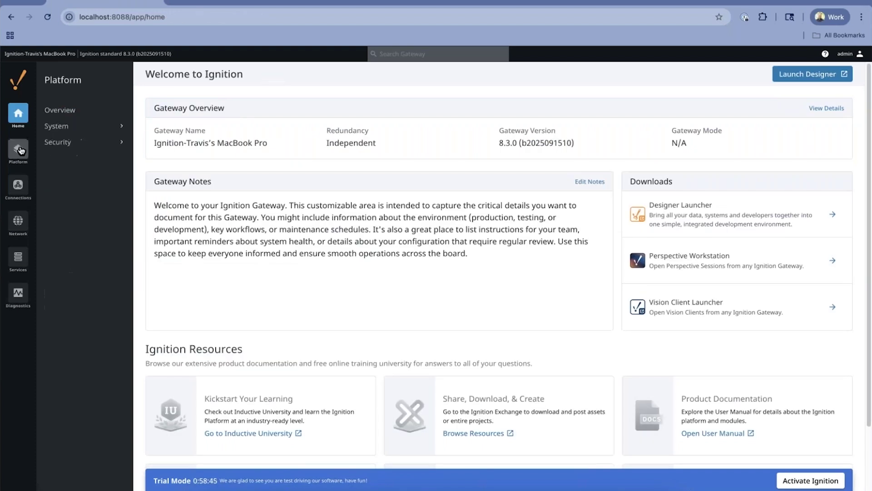
click(20, 150)
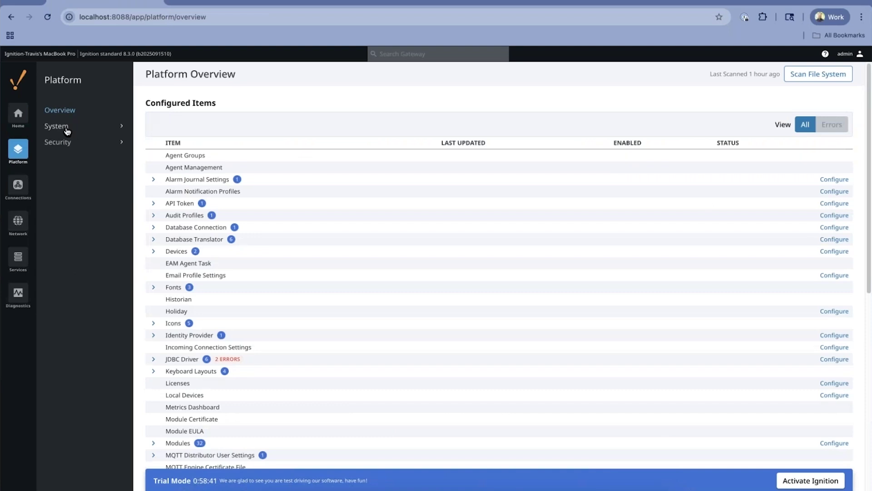
click(66, 130)
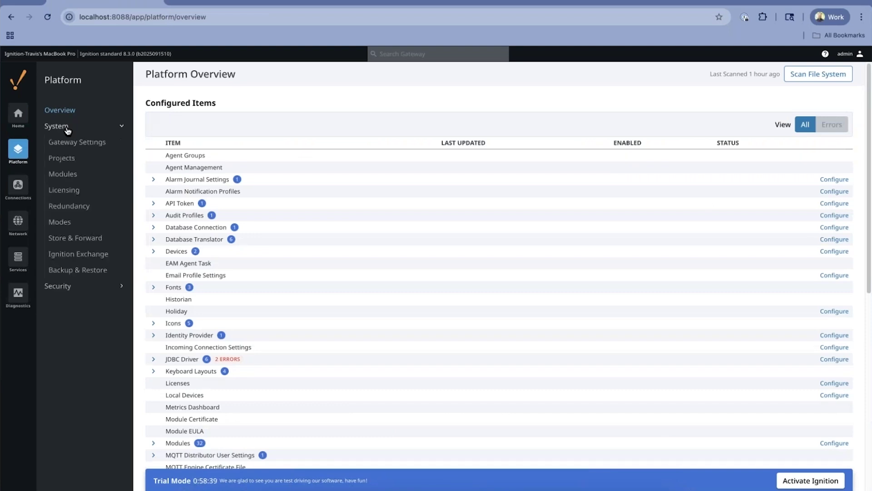
click(68, 290)
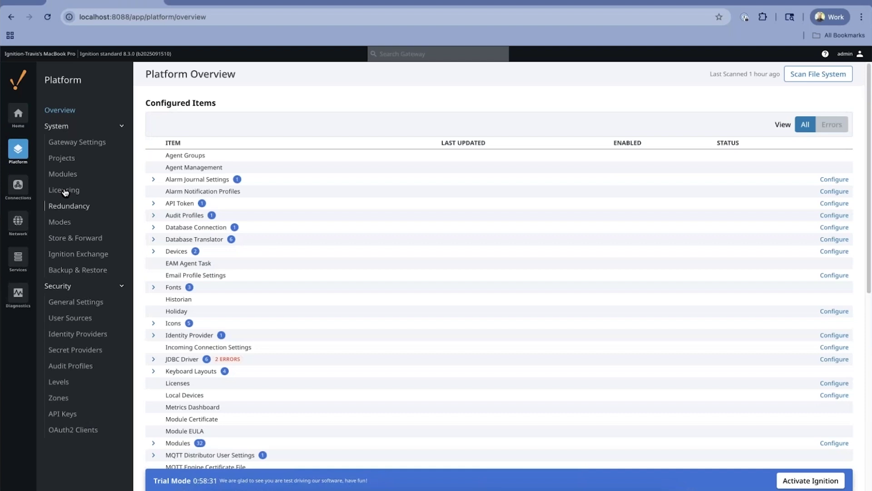
View the Connections and Network overviews, expanding the Network Settings and Enterprise groups.
click(27, 184)
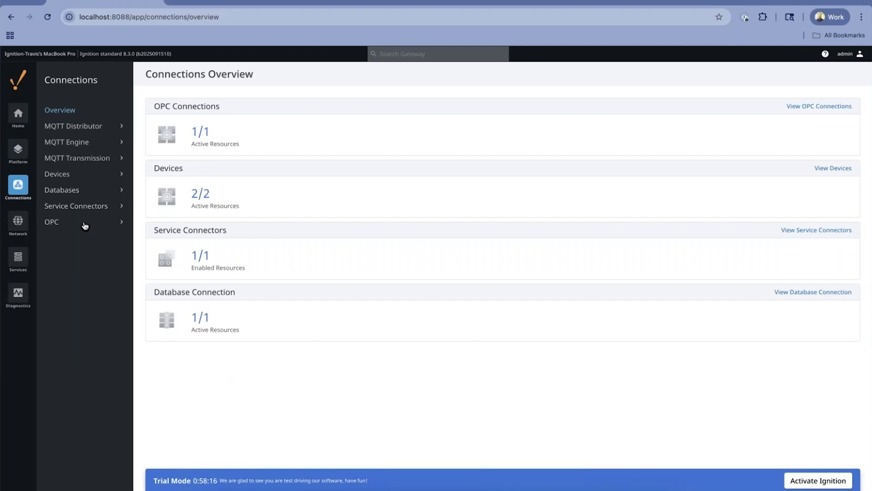
click(18, 222)
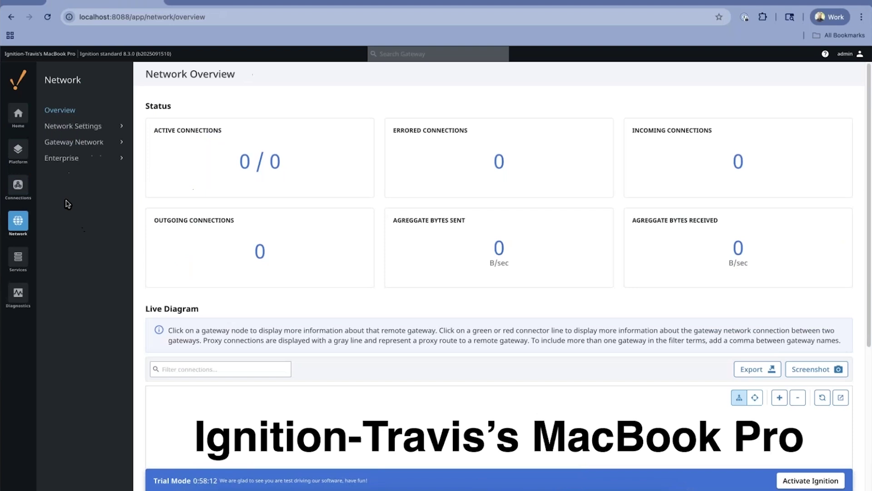
click(84, 129)
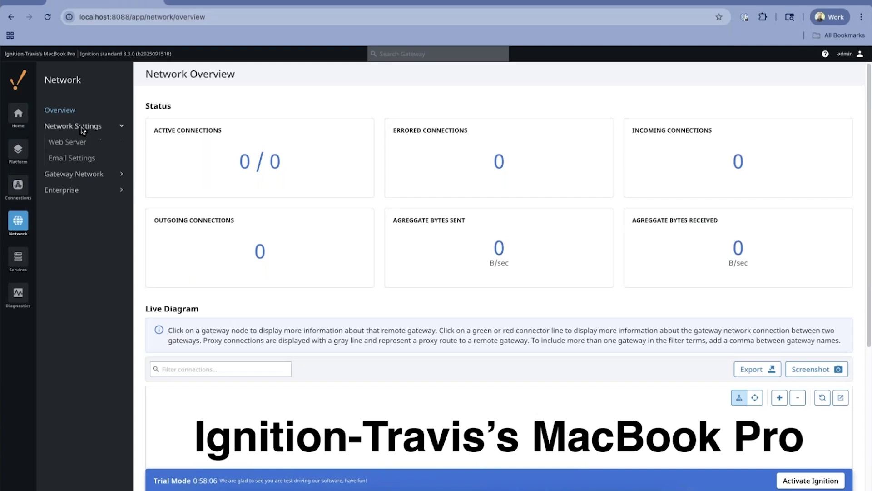
click(77, 194)
View the Services overview and the Diagnostics logs, finishing back on the Home page.
click(18, 258)
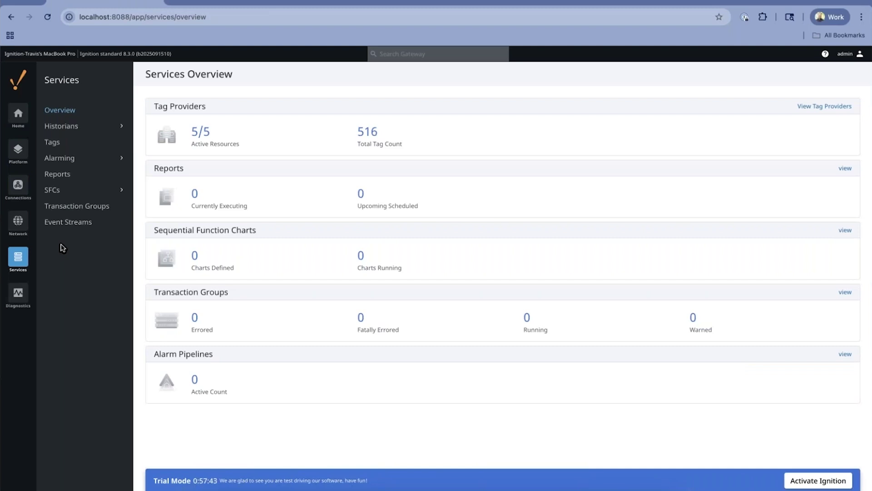
click(18, 294)
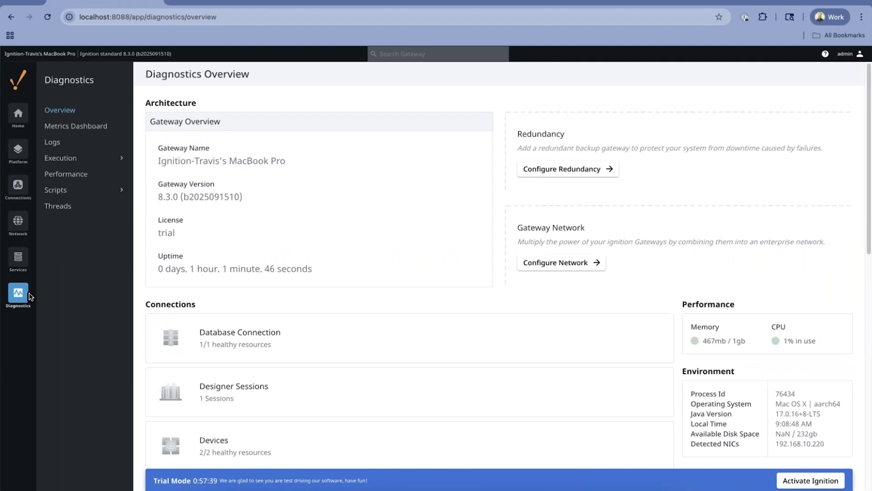
click(53, 143)
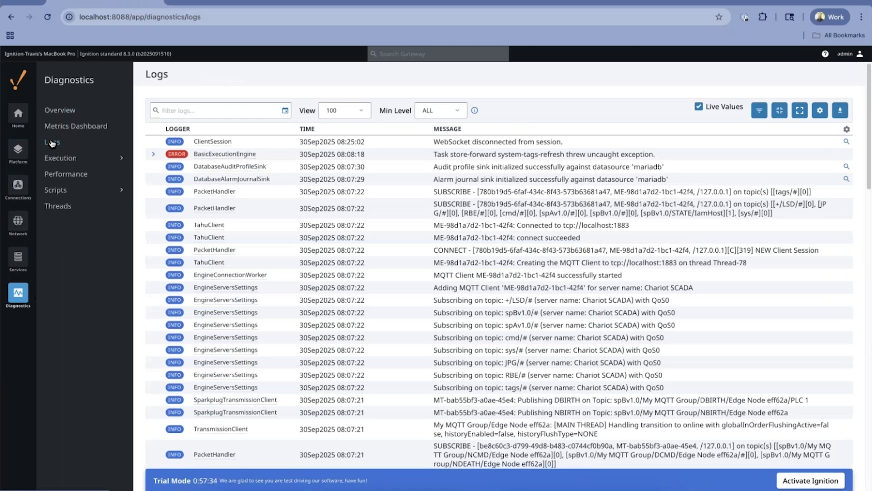
click(19, 116)
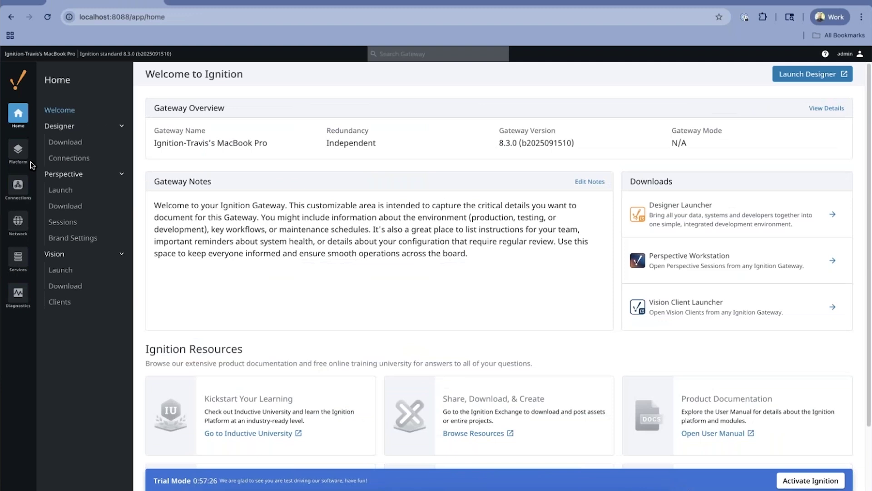
Search the gateway for "devices" and go to the device Connections page.
click(420, 53)
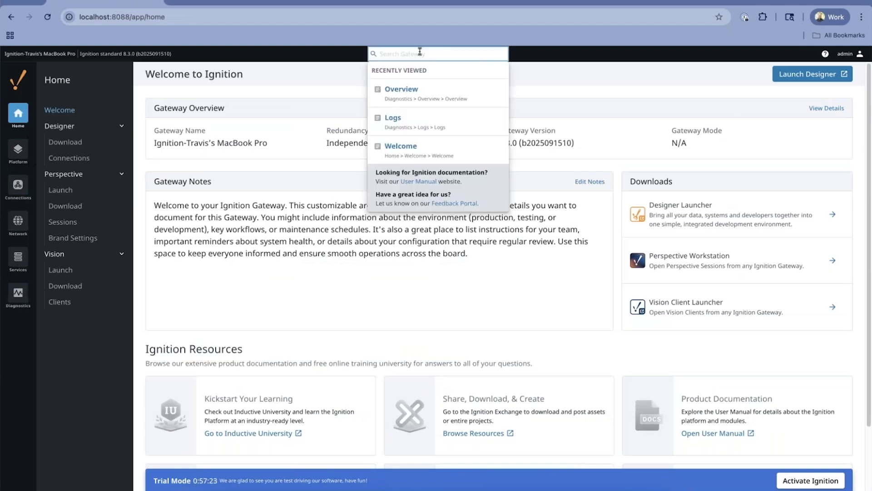
text(devices)
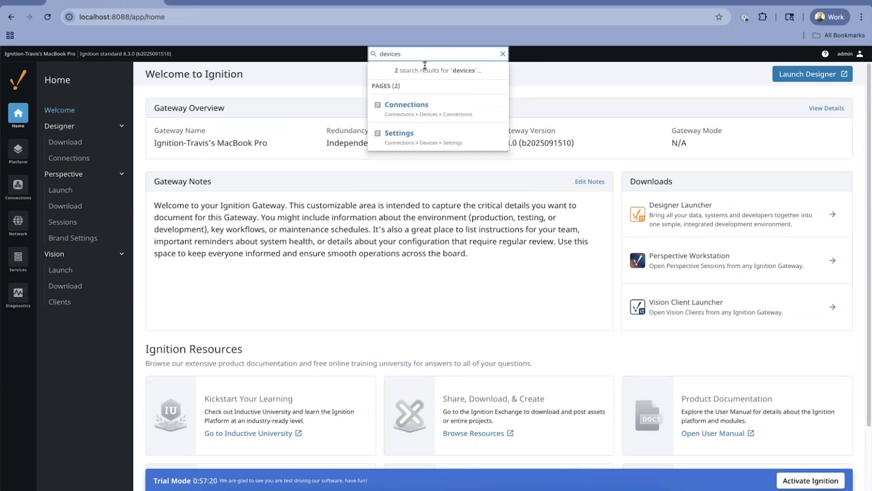
click(413, 114)
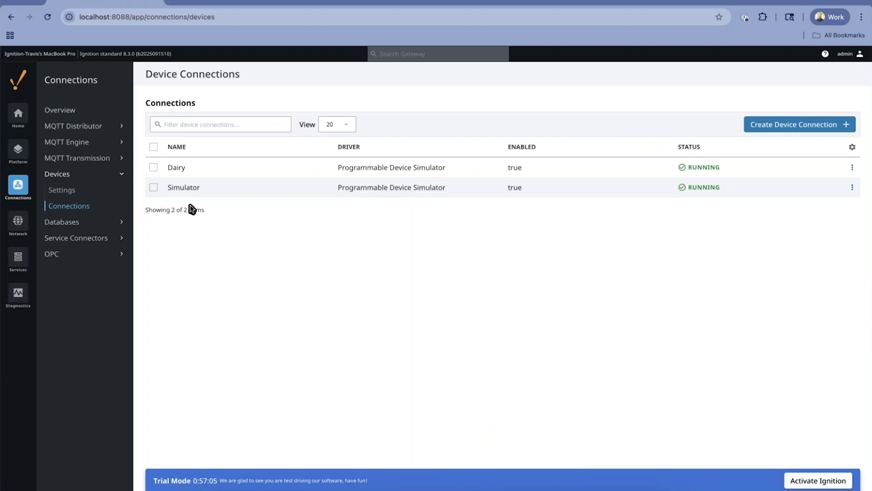
Inspect the MariaDB connection's details under the database connections and return to the device connections.
click(71, 223)
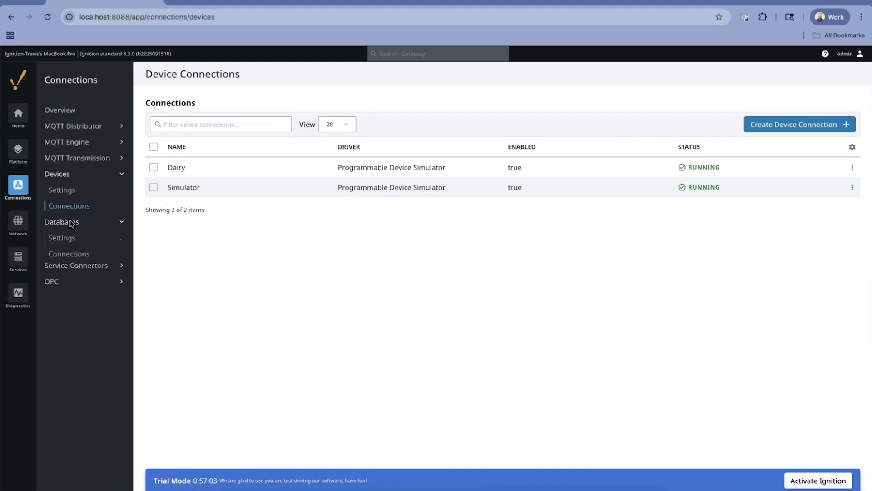
click(69, 254)
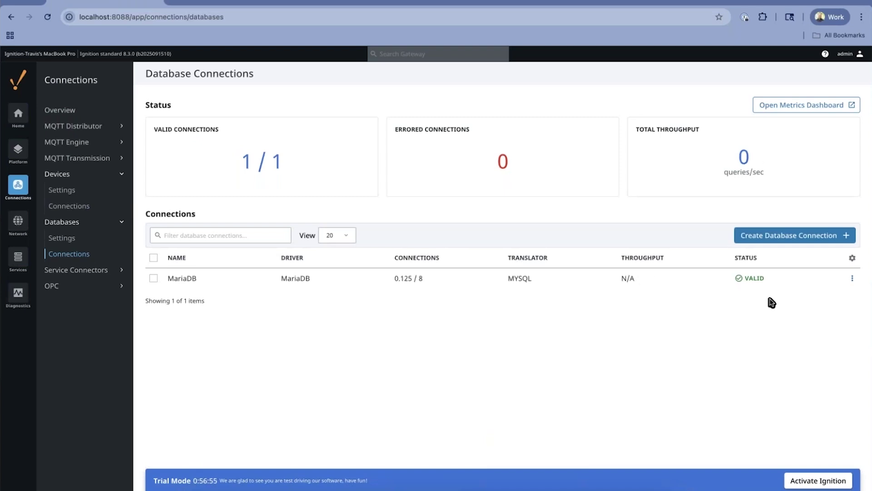
click(771, 302)
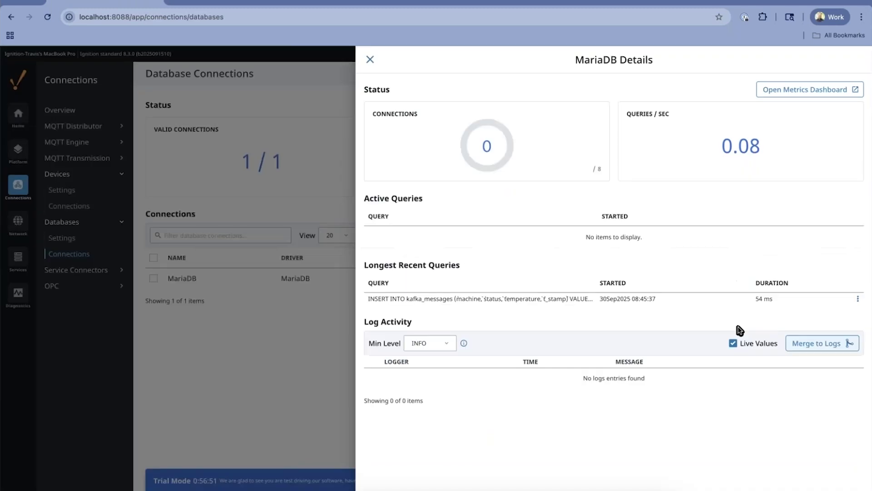
click(370, 60)
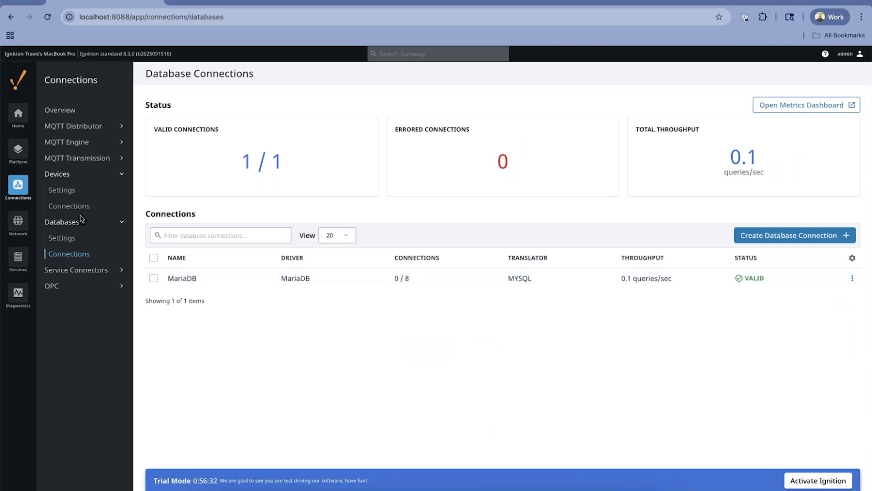
click(69, 206)
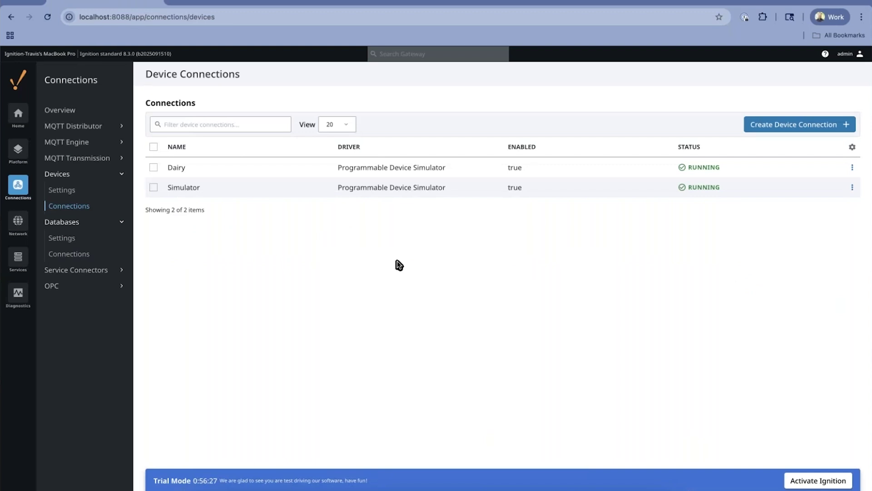
click(795, 125)
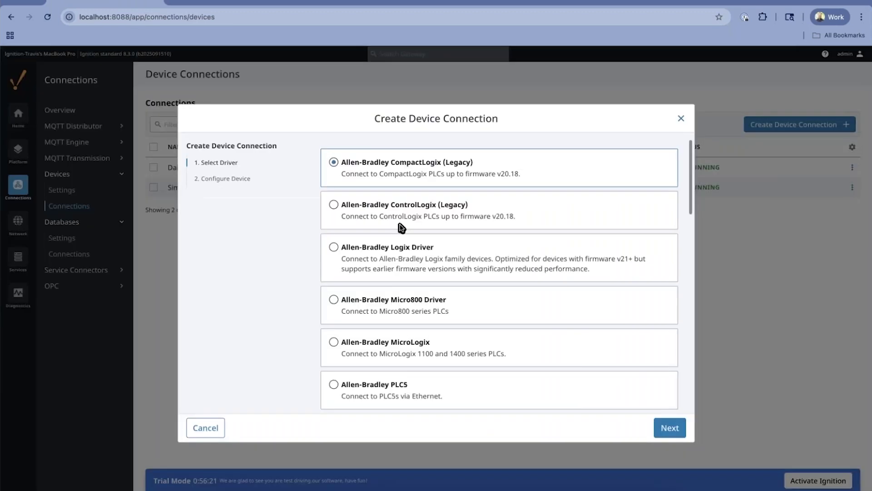
scroll(413, 236, down, 10)
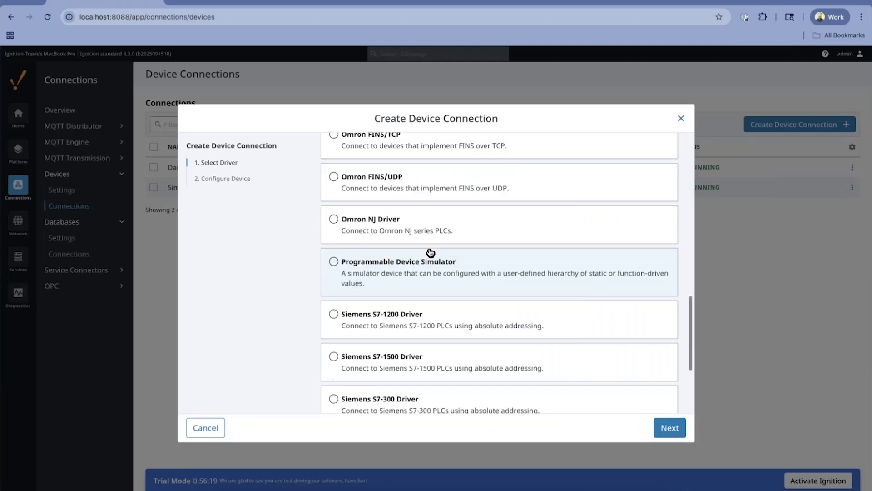
click(430, 257)
click(670, 427)
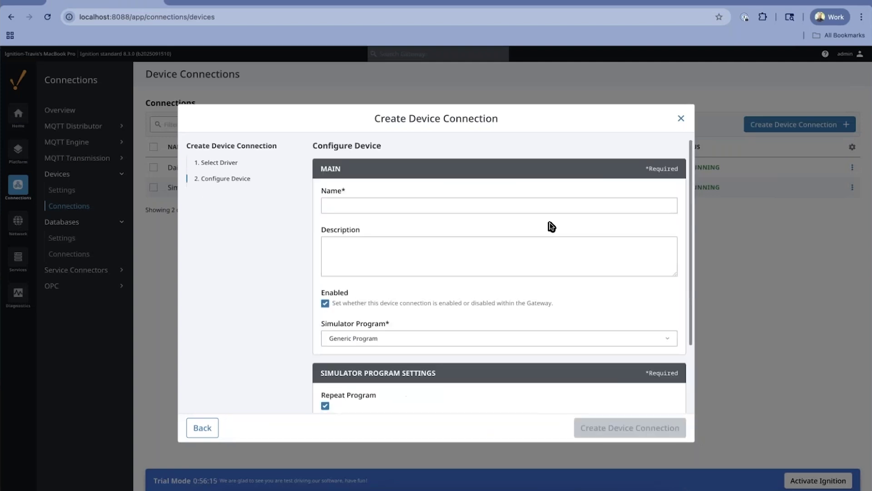
click(202, 428)
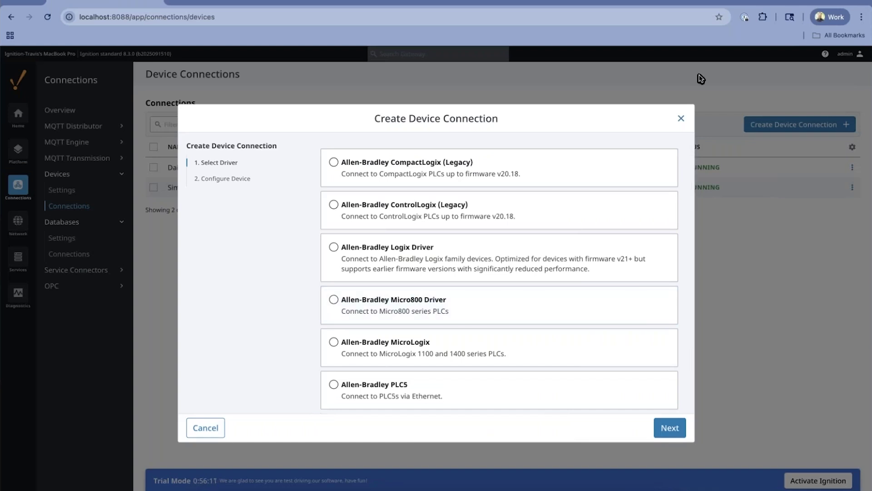
click(701, 79)
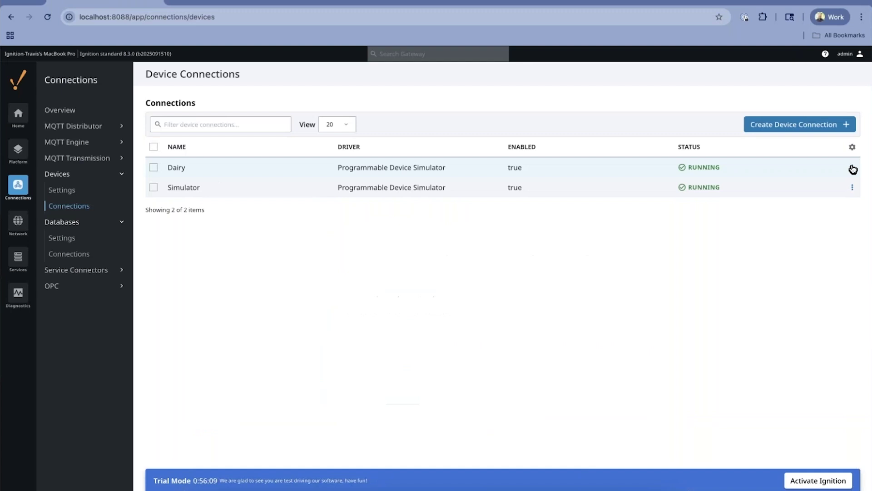
Review the actions available for the Dairy device and the configured items on the Platform overview, returning to the device connections.
click(853, 168)
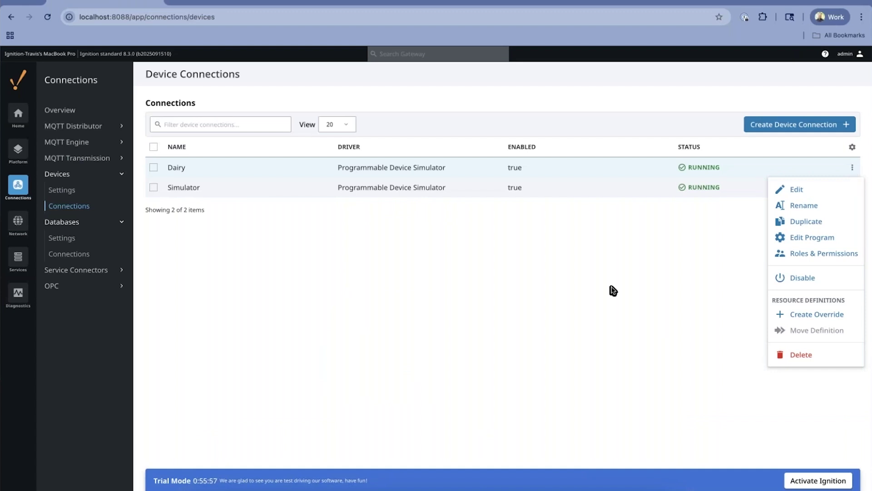
click(613, 291)
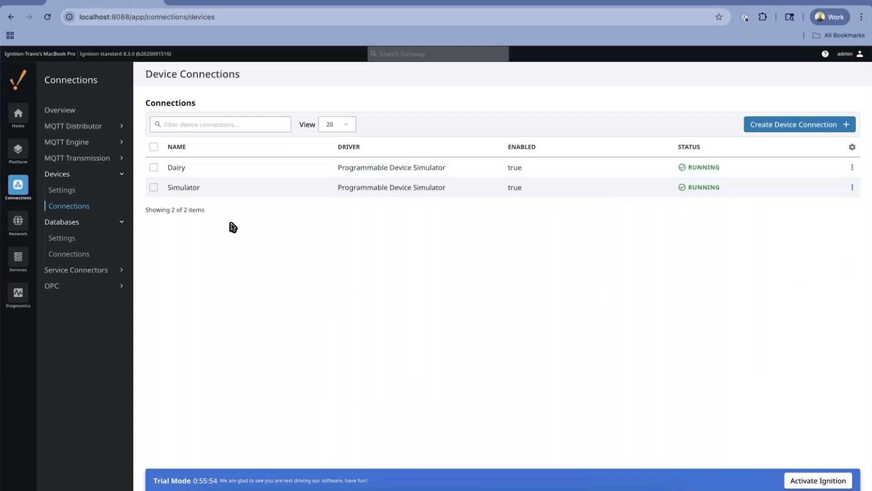
click(18, 150)
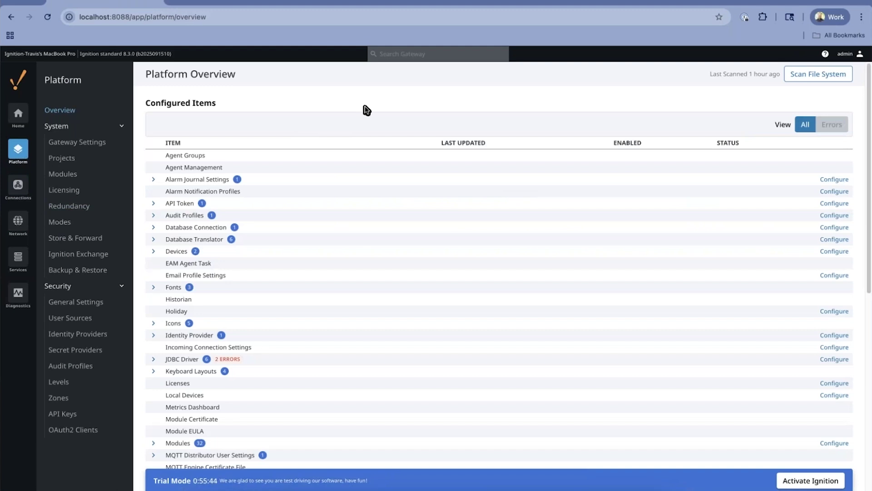
scroll(366, 110, down, 2)
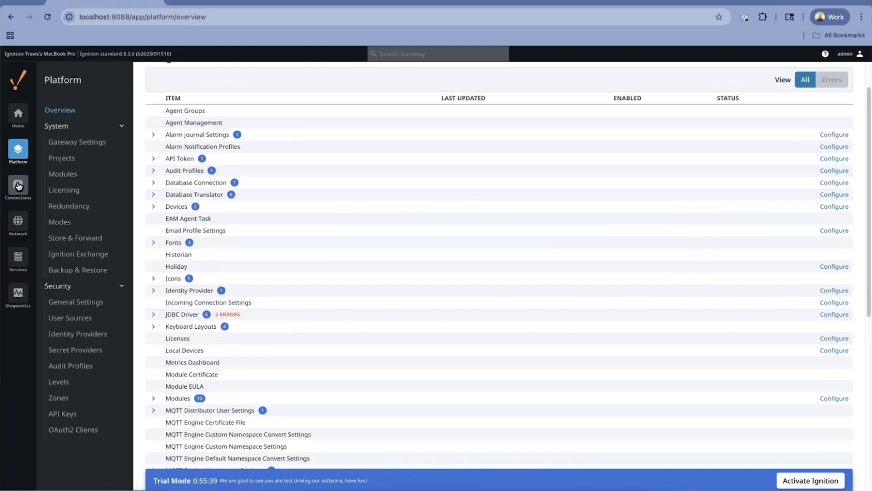
click(18, 185)
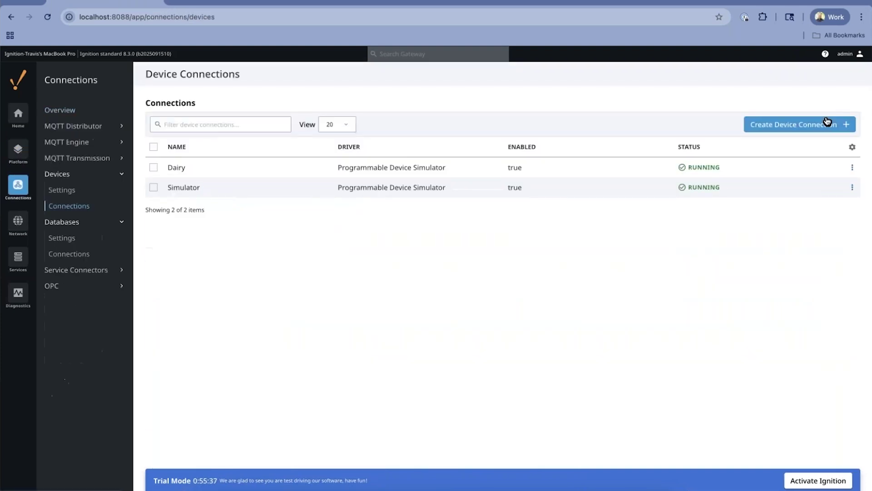
Create a device connection with the Modbus TCP driver, named Modbus, and fill in its hostname.
click(827, 123)
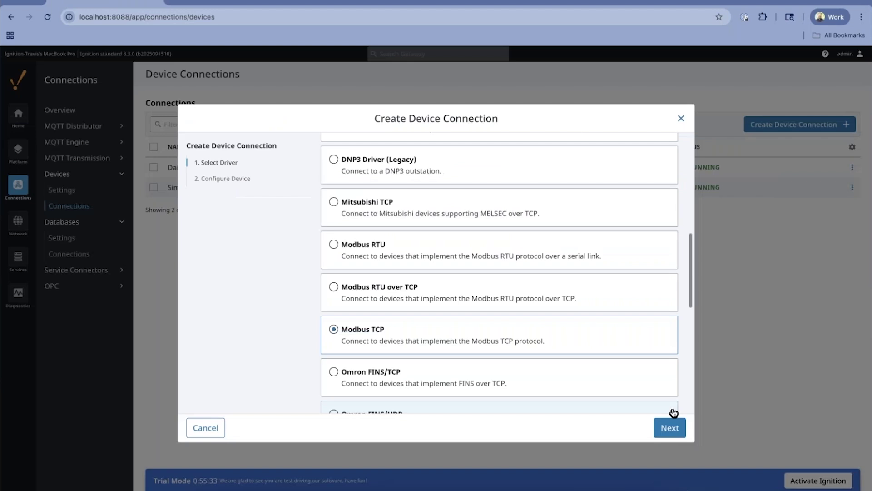
click(671, 427)
click(389, 187)
text(Modbus)
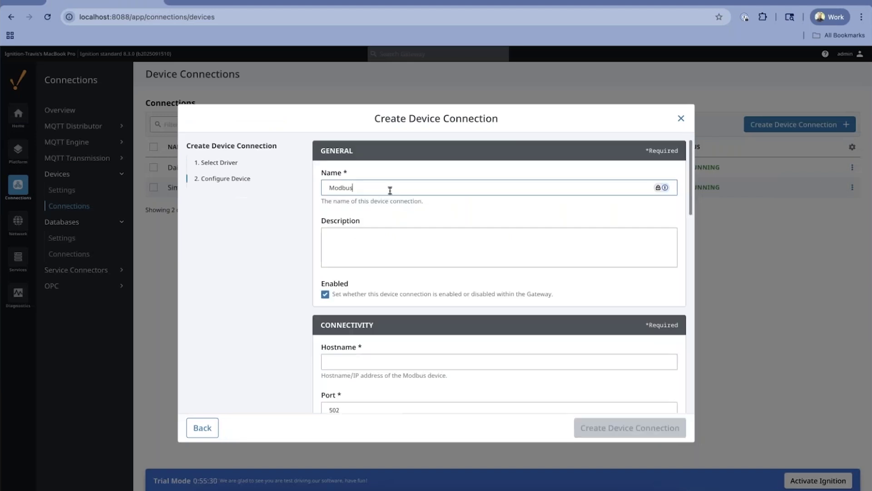
click(370, 355)
text(loca)
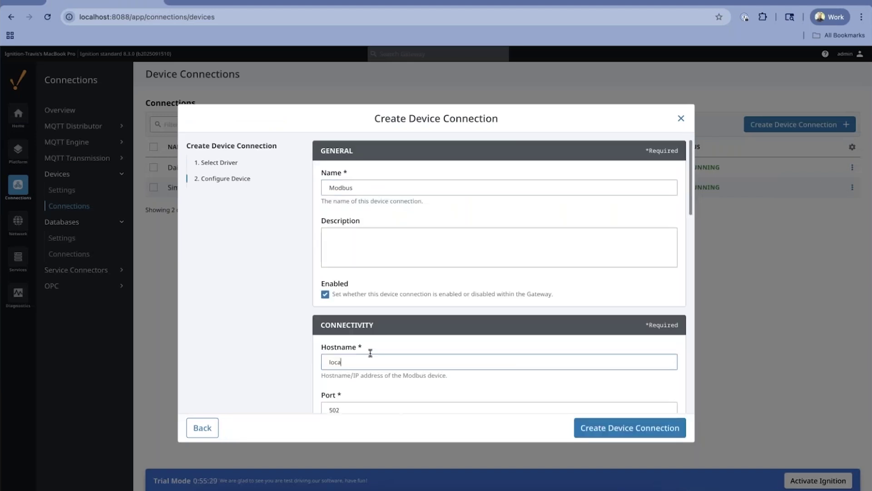
click(630, 427)
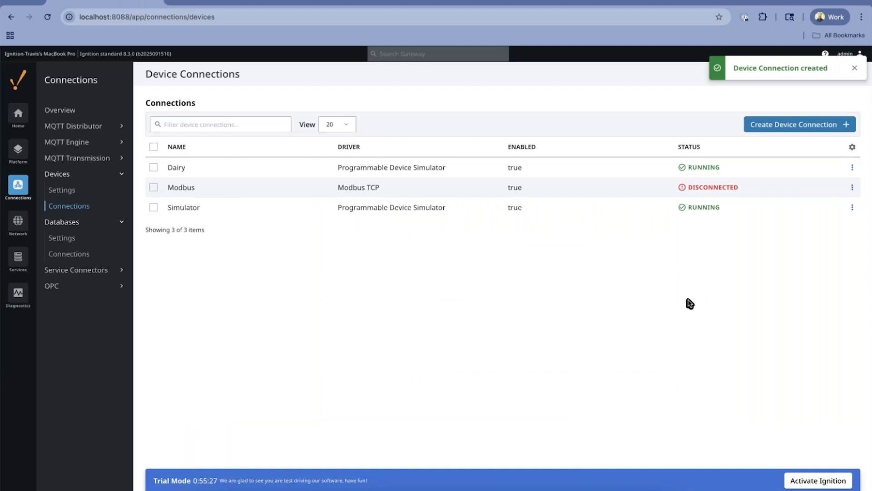
Check the device statuses under Devices on the Platform overview, and delete the Modbus device connection.
click(18, 149)
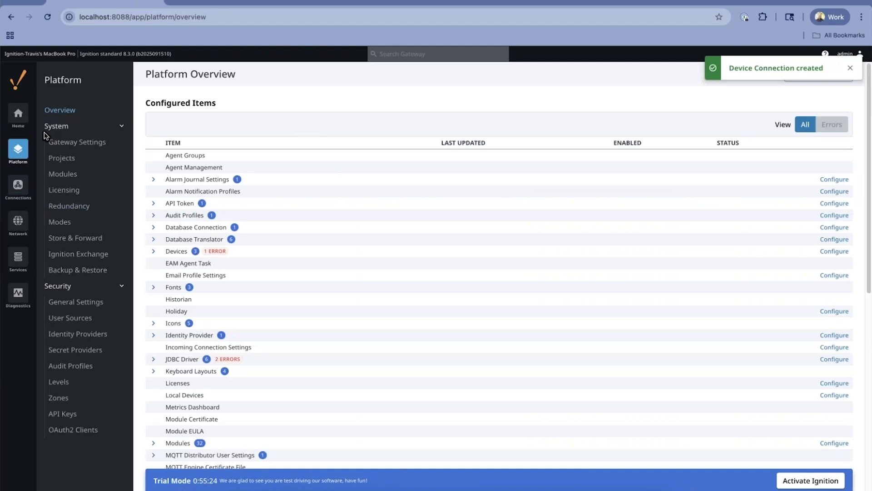
click(154, 251)
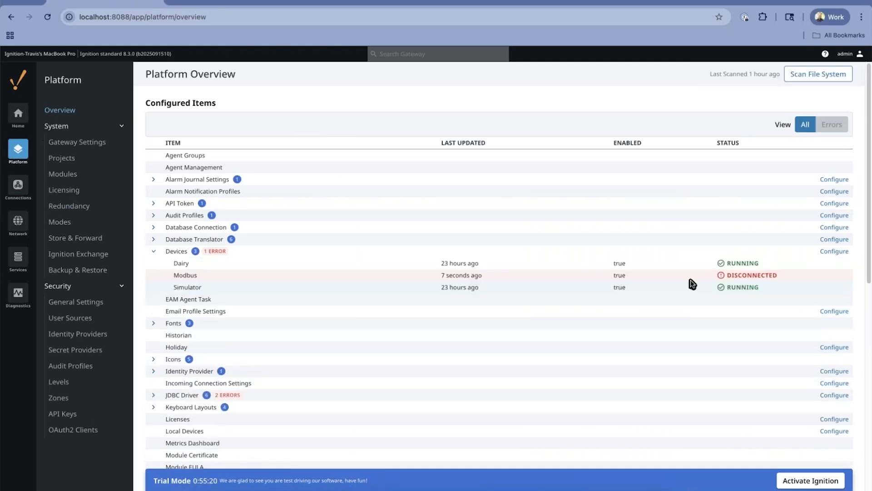
click(690, 283)
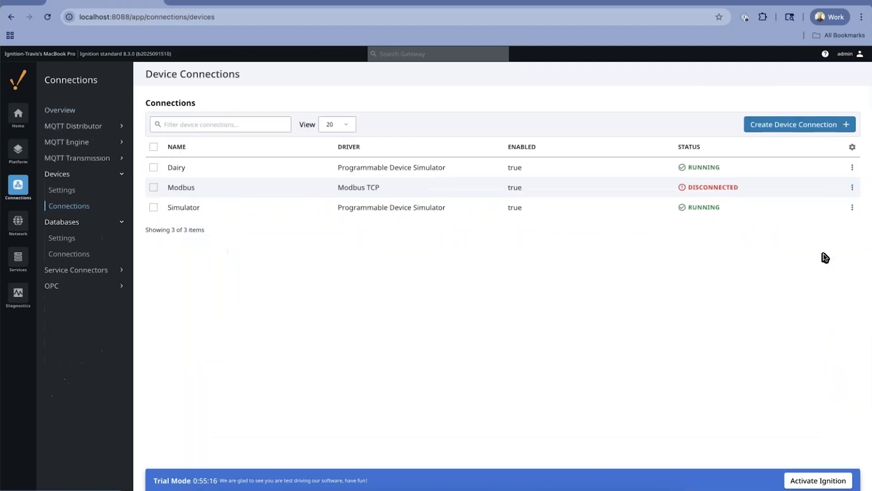
click(802, 375)
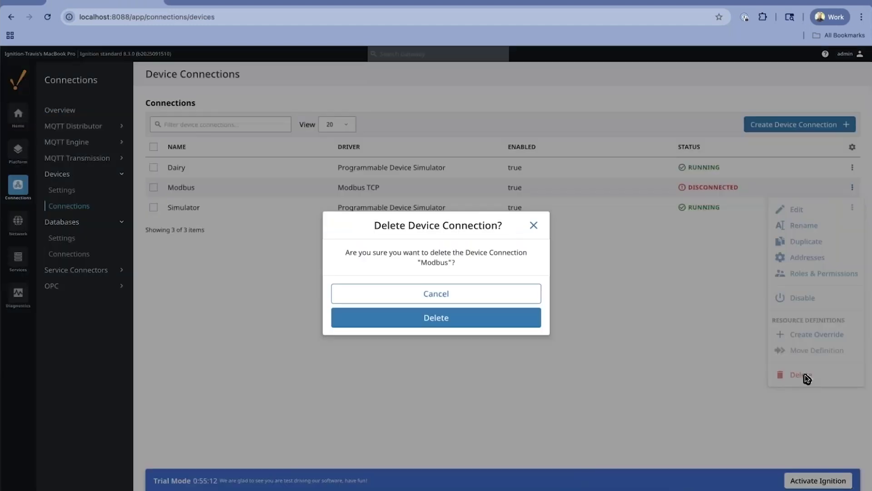
click(437, 318)
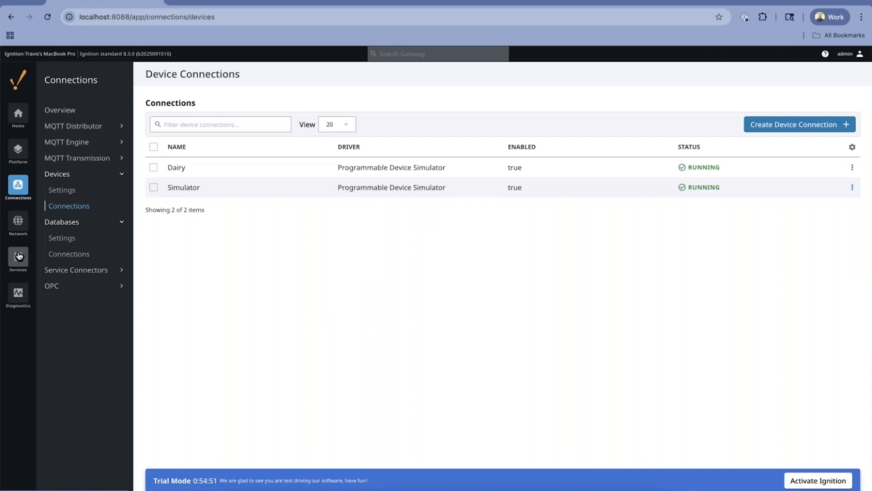
Begin creating a historian under Services' Historians and review the available historian types.
click(19, 255)
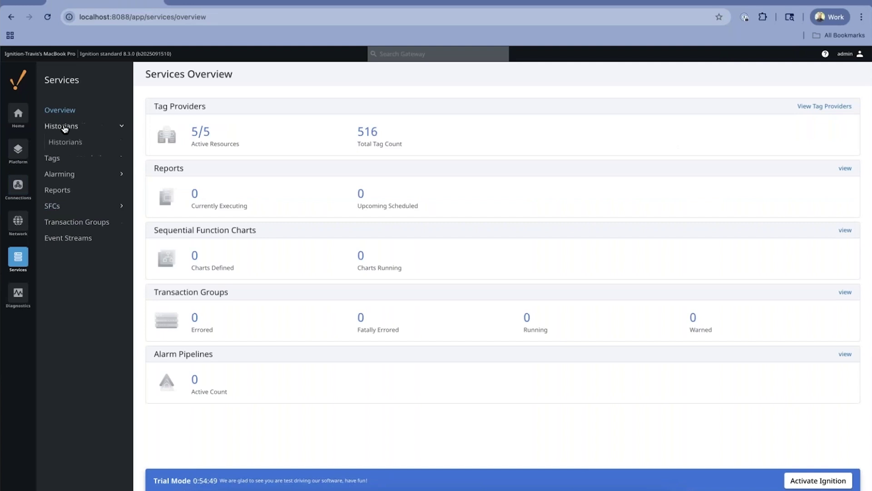
click(65, 142)
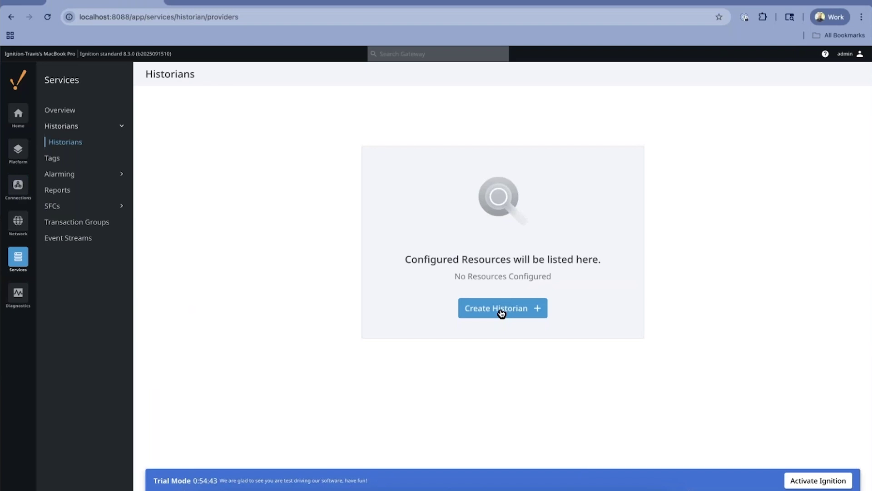
click(502, 313)
scroll(528, 350, down, 2)
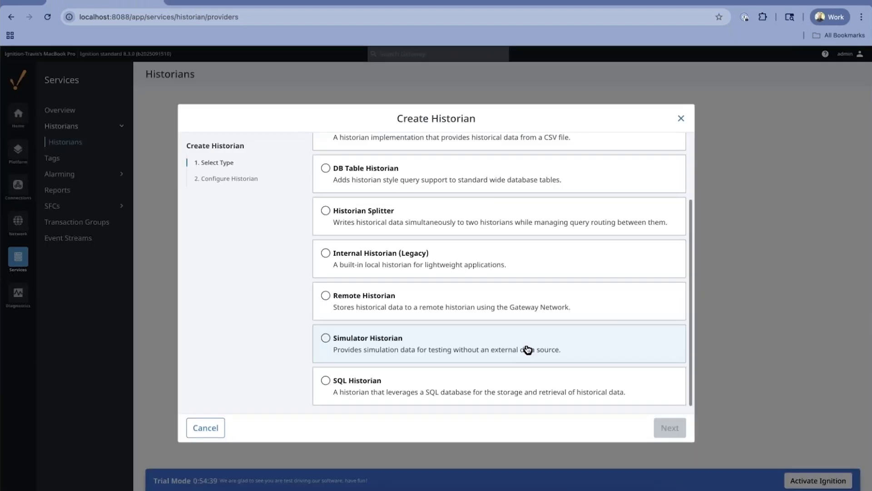
scroll(355, 165, up, 2)
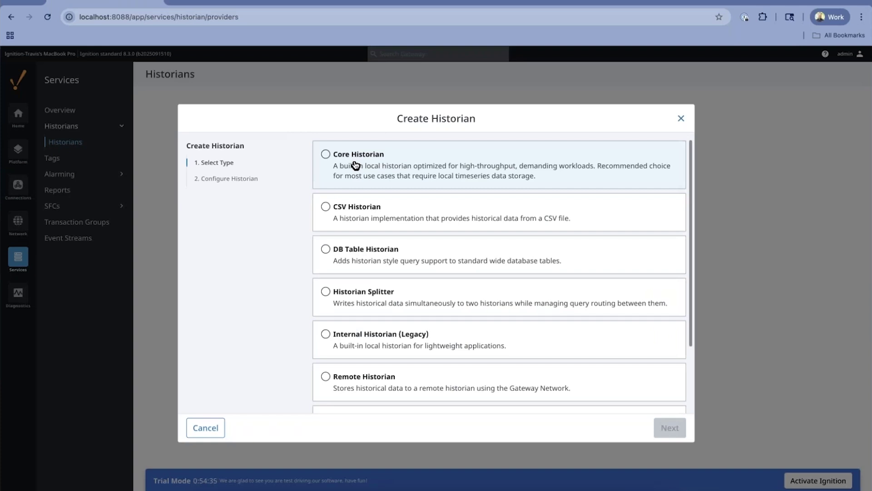
Create a Core Historian named Historian, reviewing its partition and maintenance mode settings.
click(368, 167)
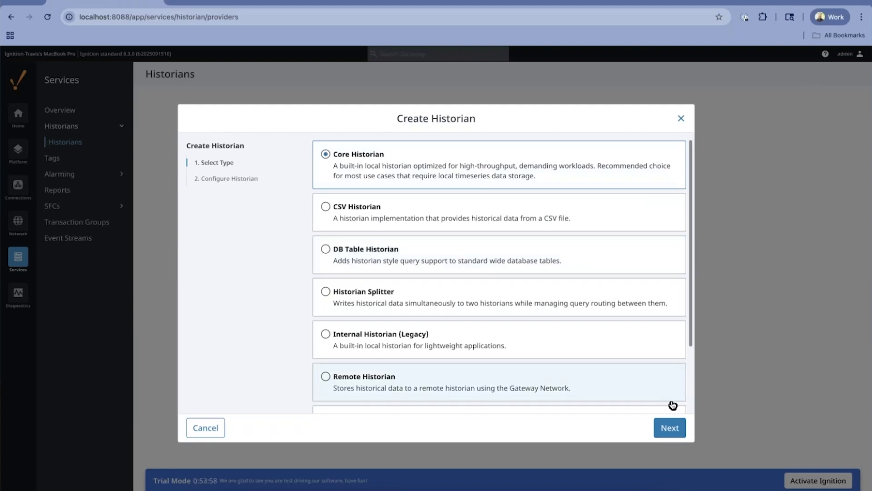
click(670, 428)
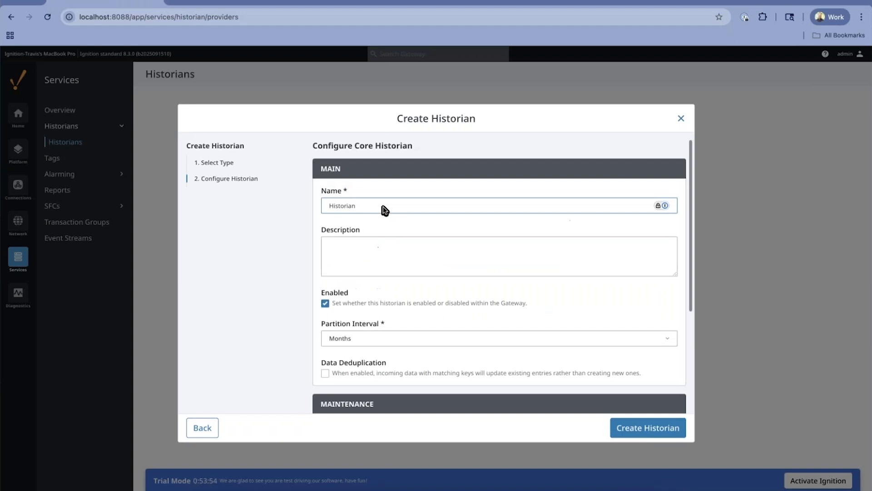
scroll(385, 209, down, 3)
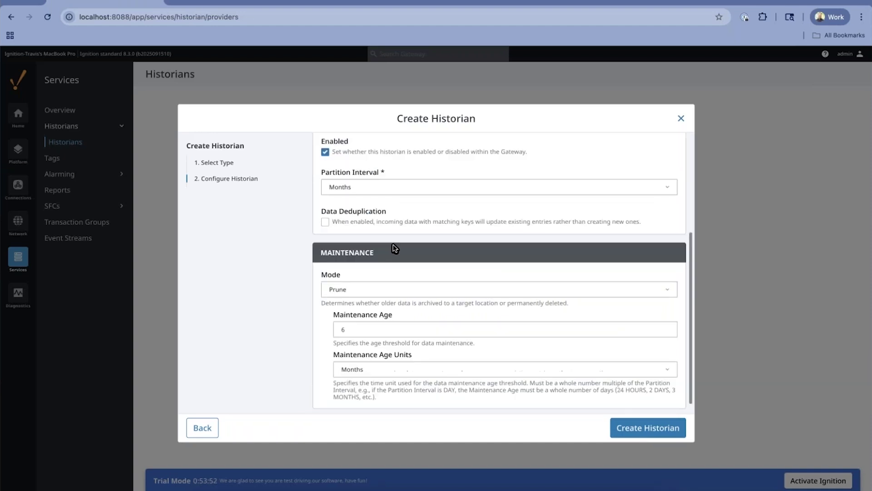
scroll(399, 248, down, 1)
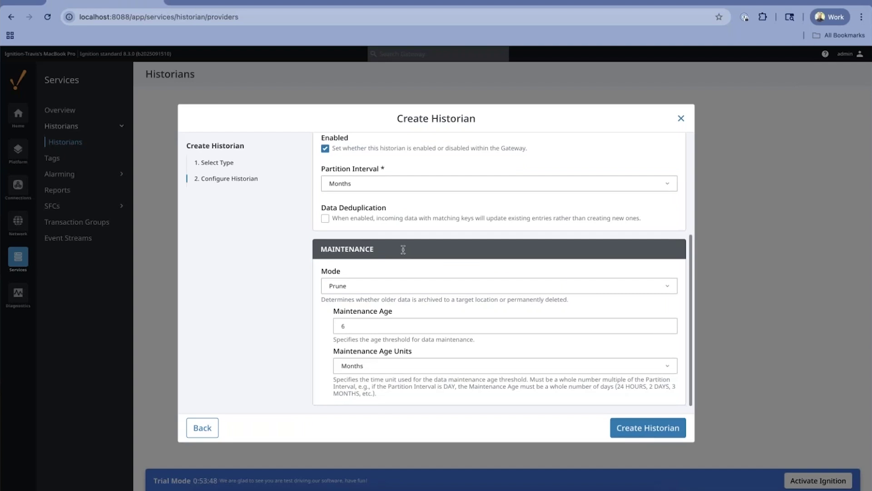
click(362, 286)
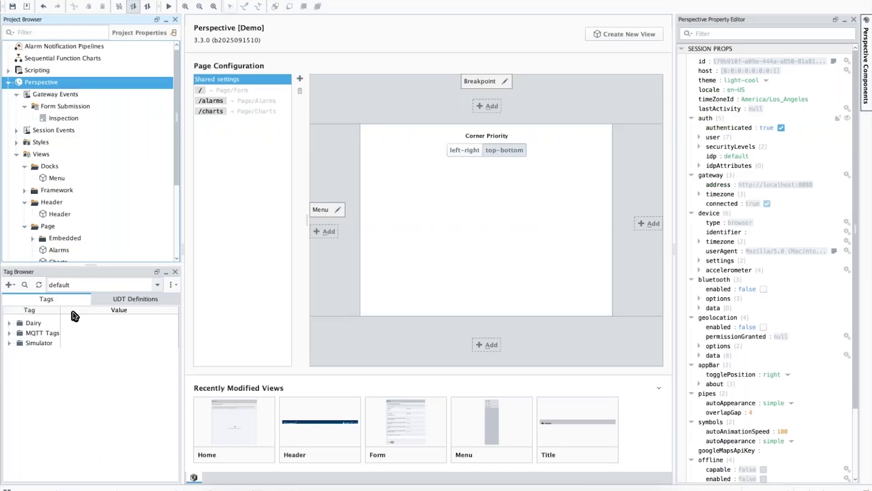
Switch to the Ignition Designer and enable history on the Simulator tags Realistic0 through Realistic9, with Historian as the storage provider.
click(9, 343)
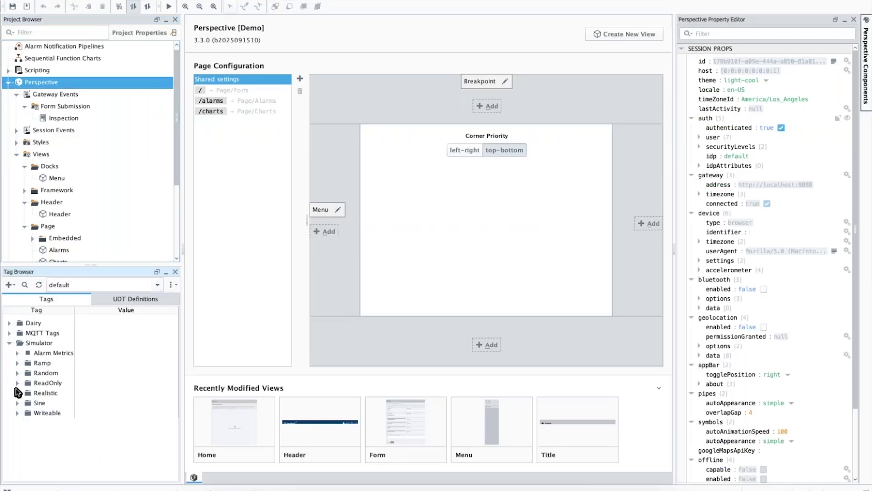
click(17, 392)
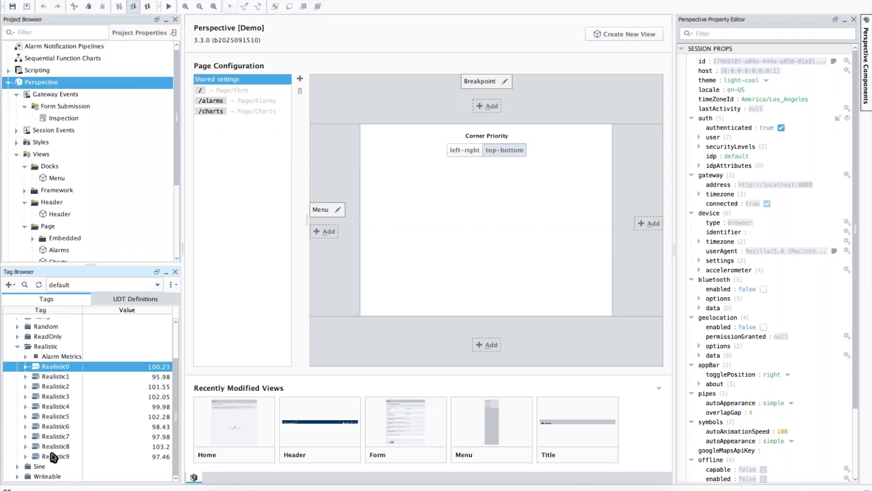
shift+double_click(54, 457)
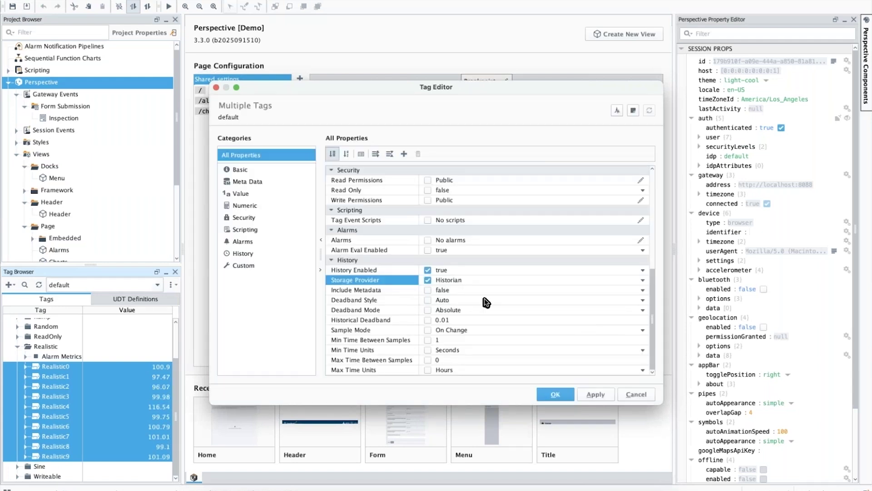
key(Return)
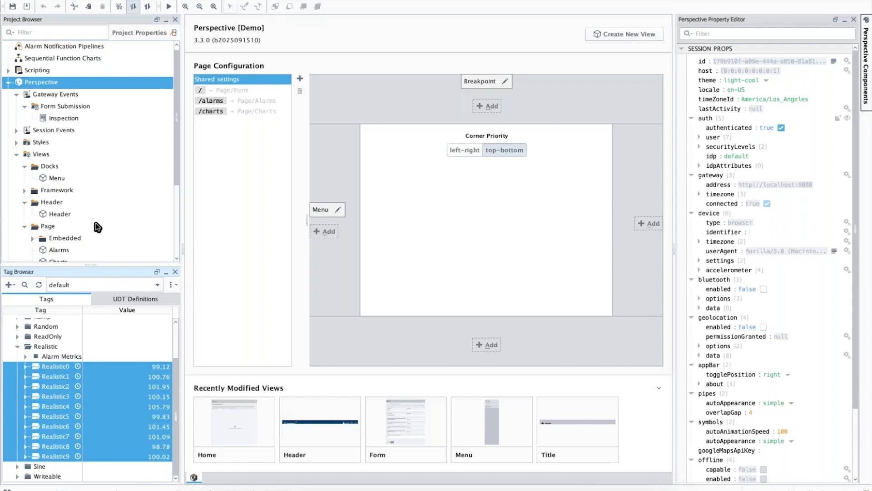
Open the Charts view in preview mode and add the Realistic0 tag from the Historian to the power chart.
scroll(57, 149, down, 3)
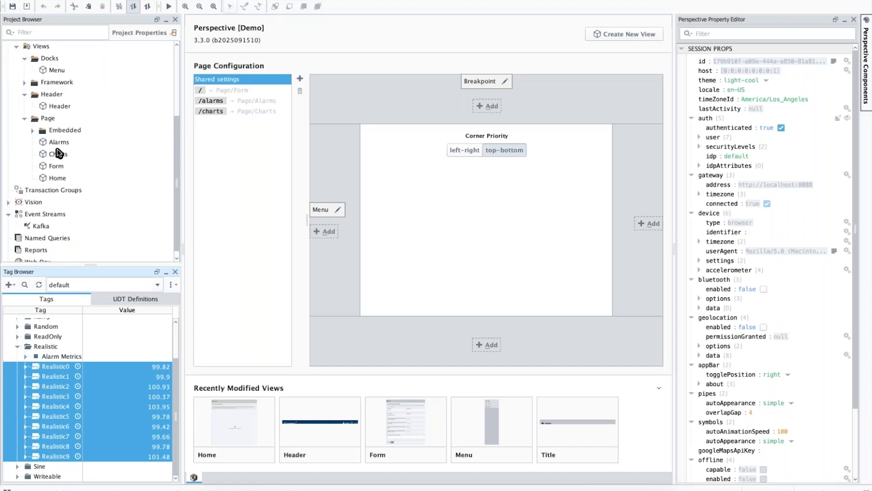
double_click(58, 153)
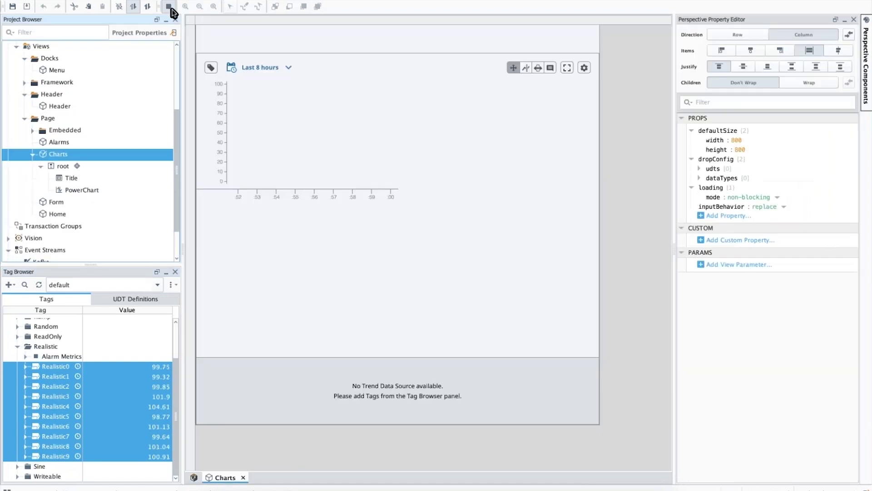
click(169, 6)
drag(289, 140, 448, 173)
Set the power chart's realtime date range to the last 8 minutes.
click(357, 68)
click(434, 124)
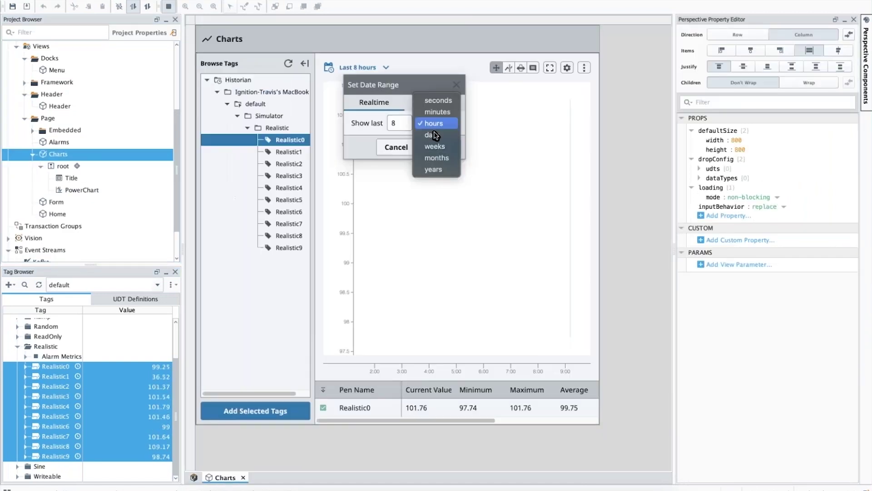
click(437, 112)
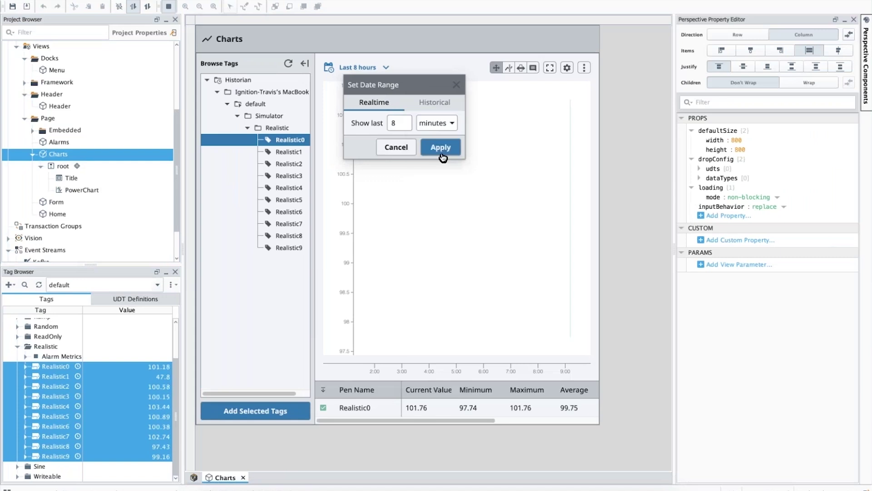
click(440, 148)
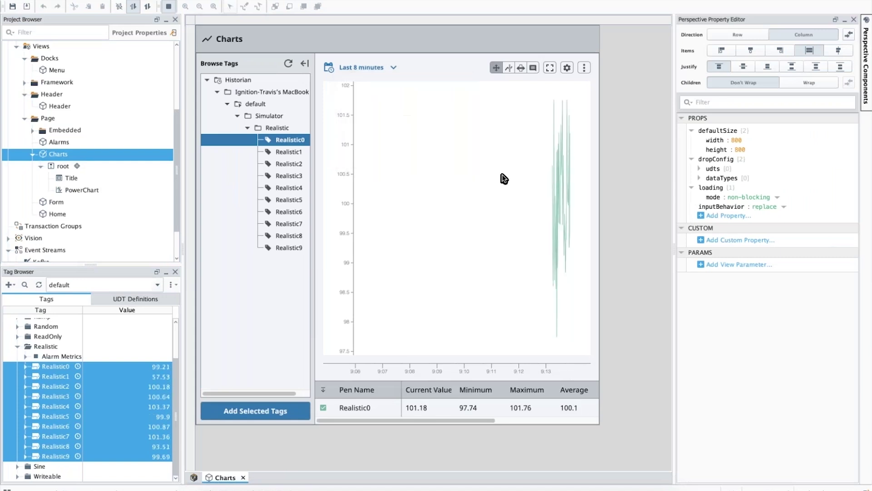
Leave preview mode, close the Charts view and save the project.
click(168, 6)
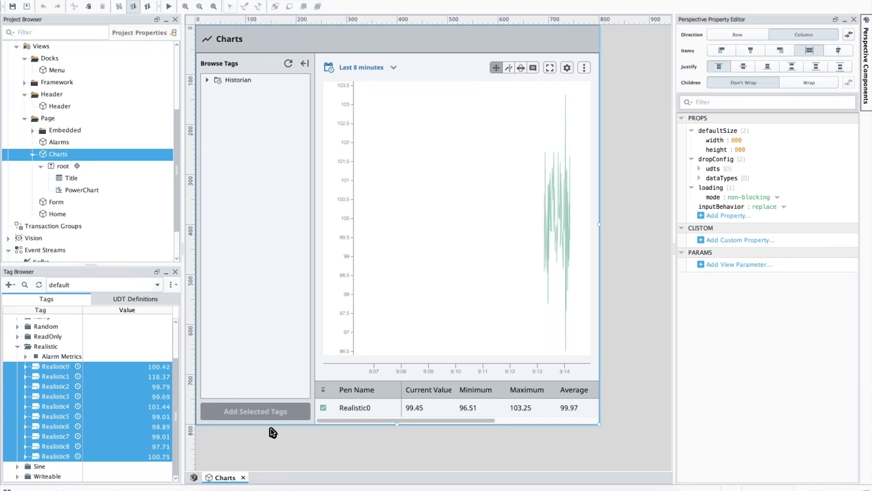
click(244, 477)
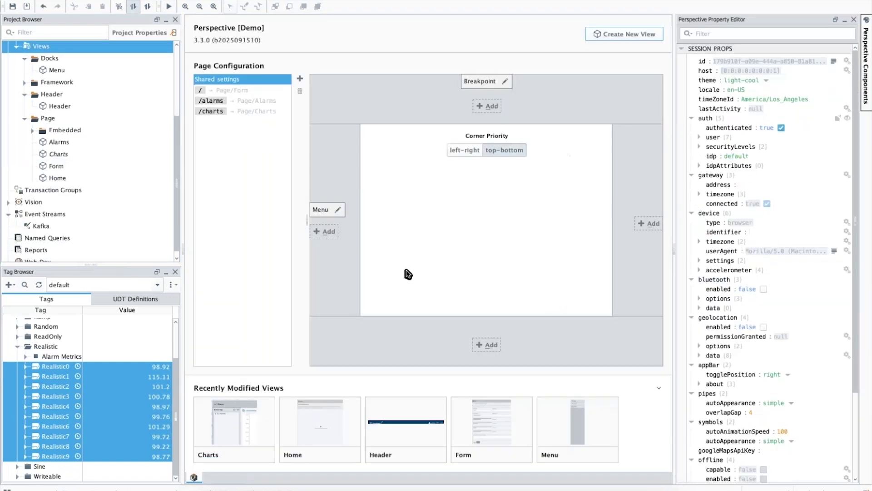
click(14, 6)
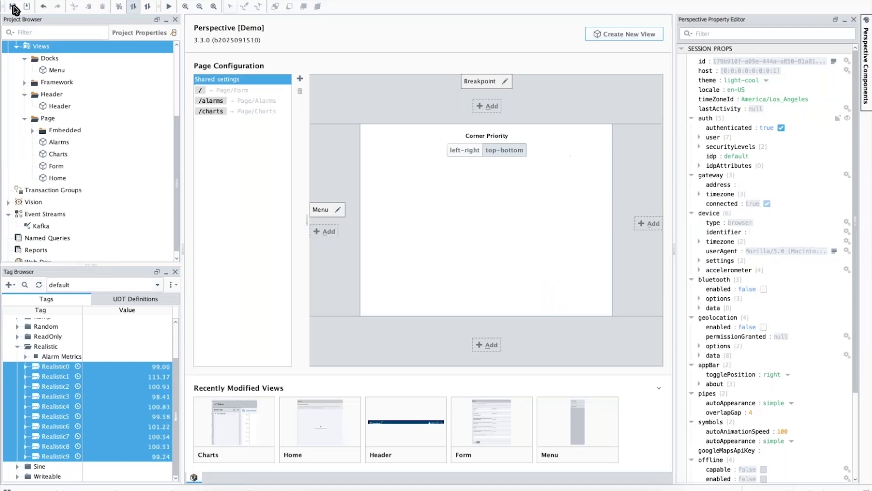